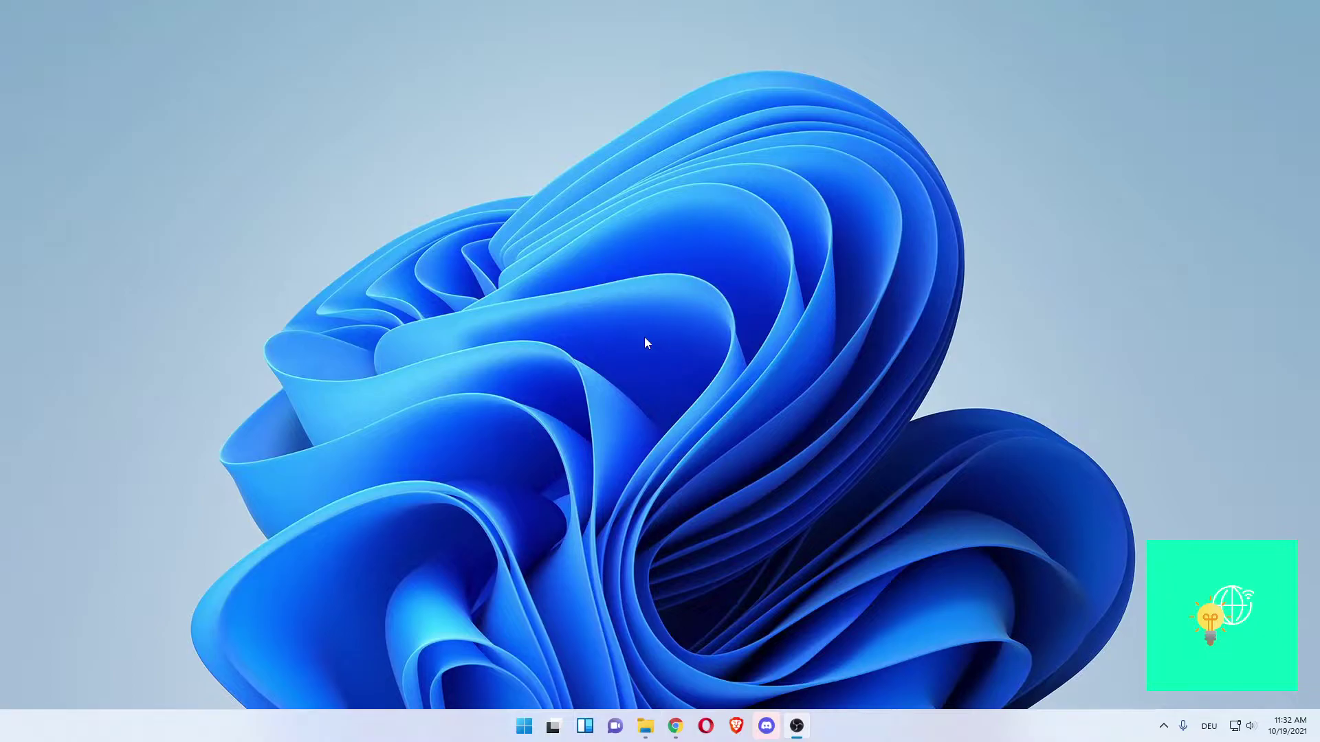
Launch Command Prompt as administrator from Start and move its window toward the screen centre
left_click(525, 729)
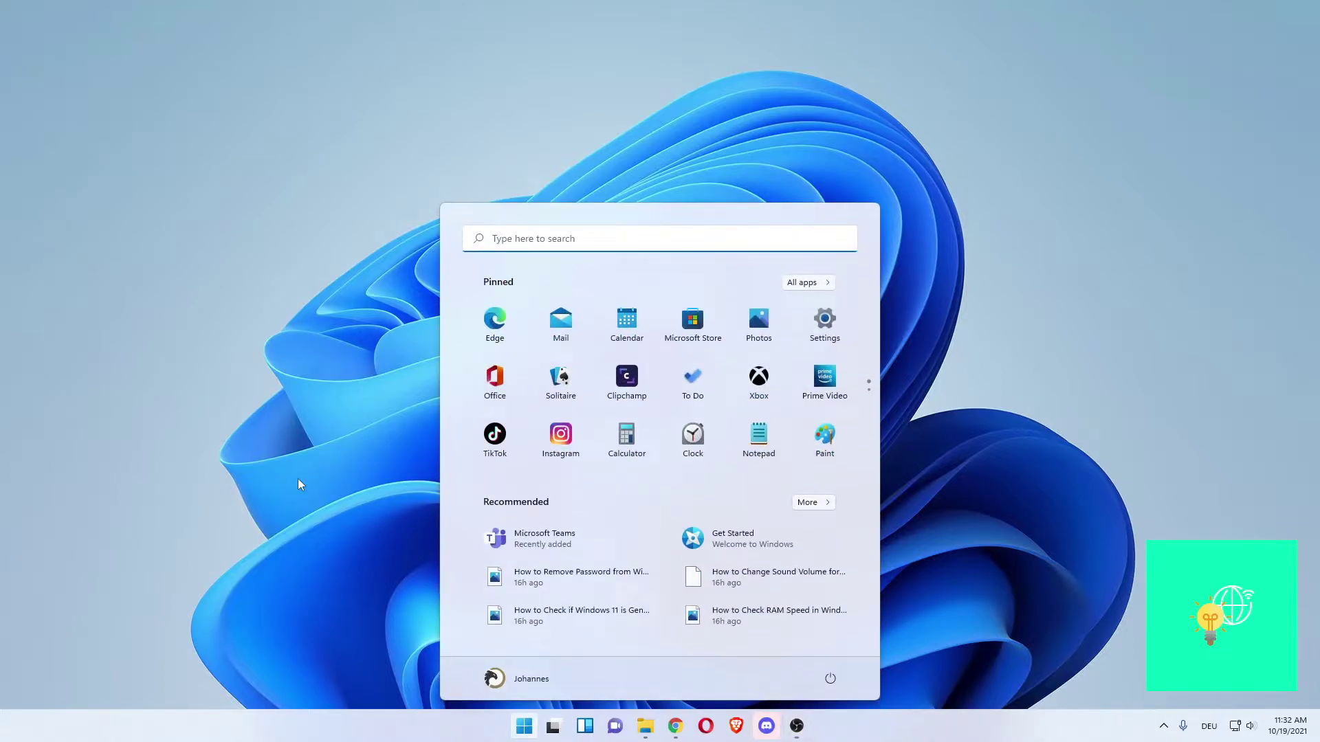
type("comand ")
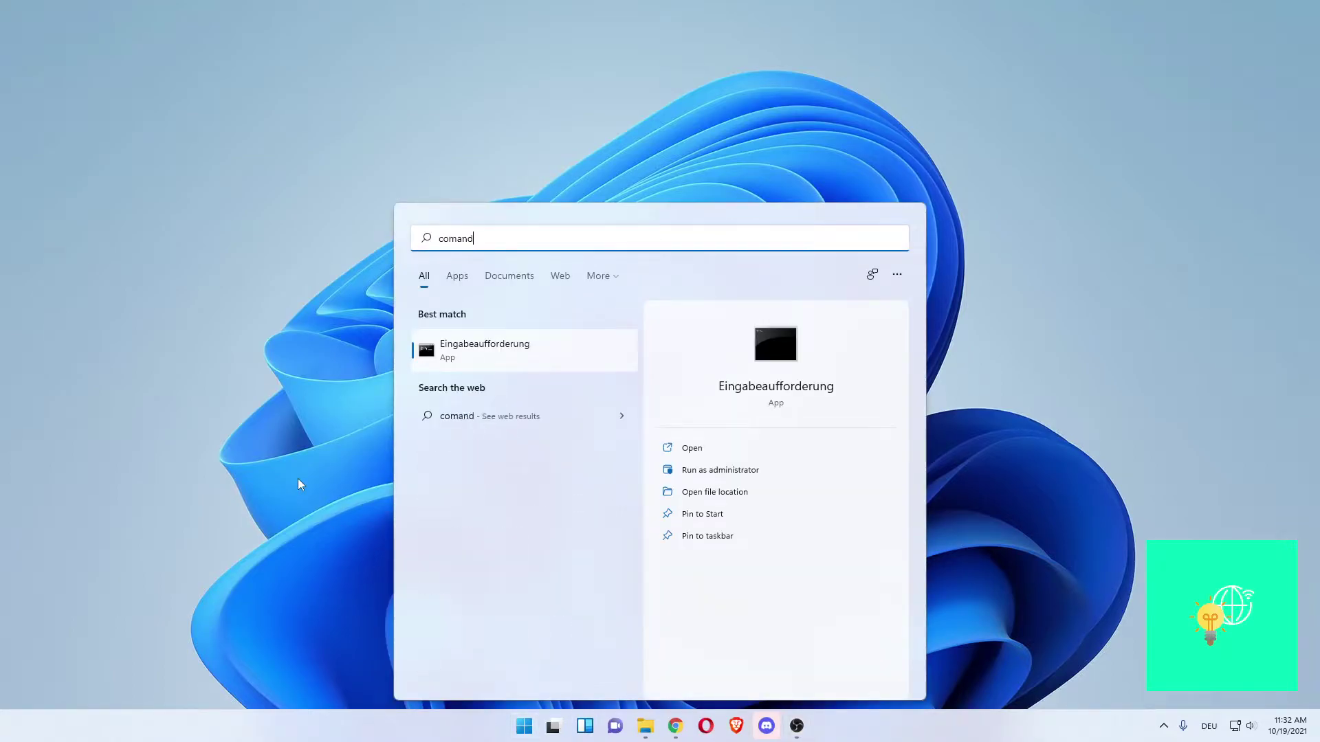
type("prompt")
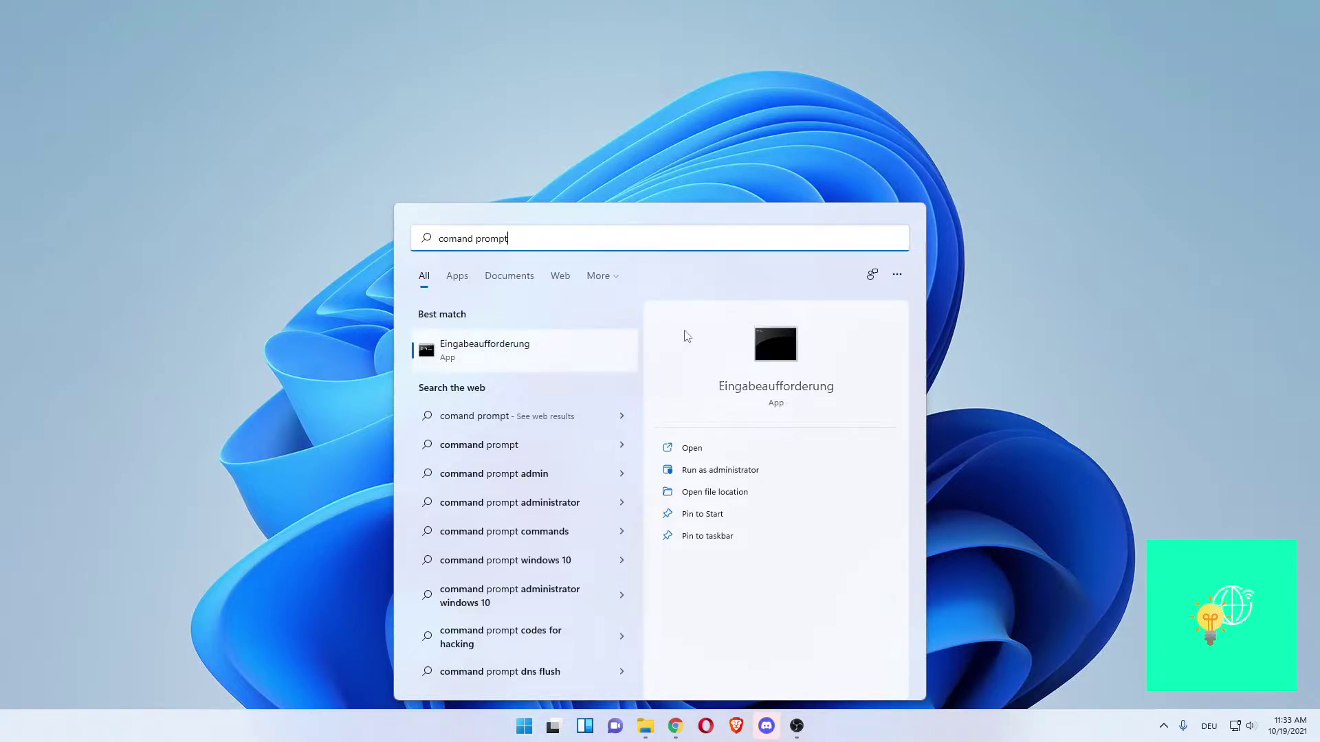
left_click(720, 470)
left_click_drag(456, 89, 655, 197)
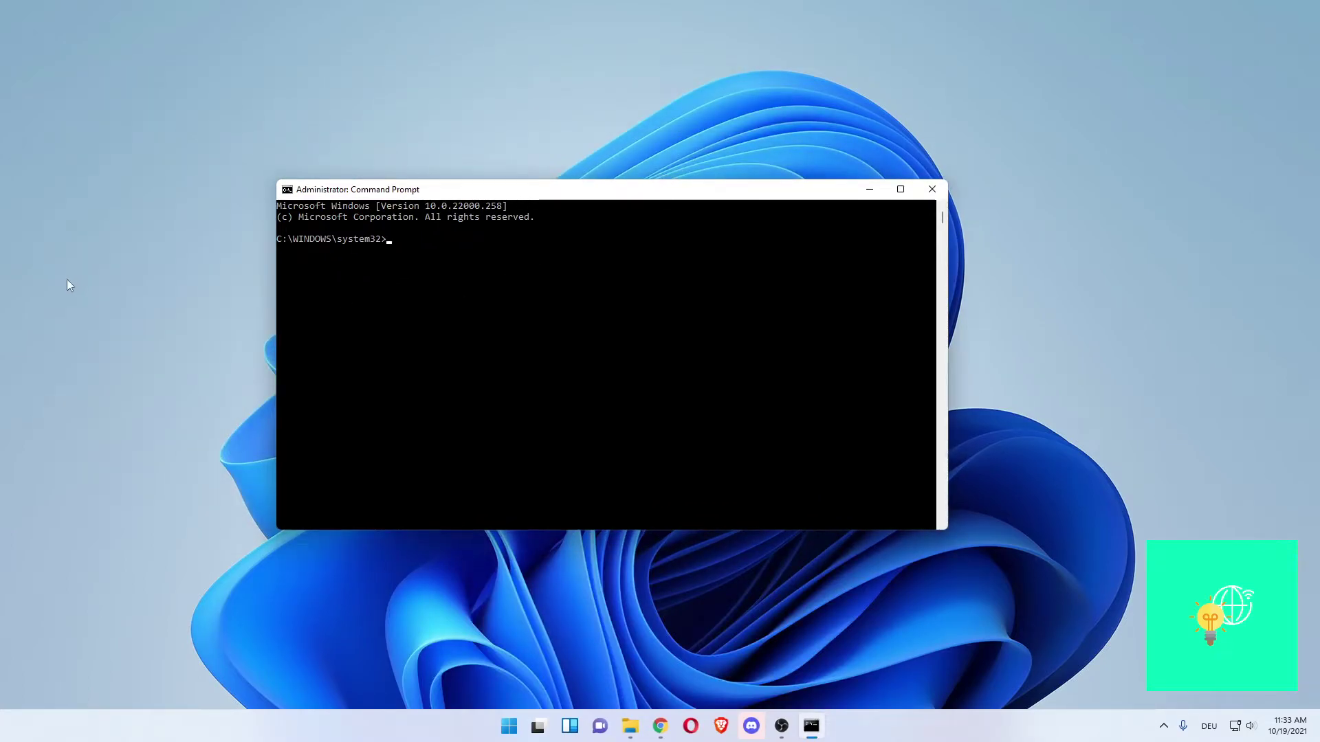
type("power")
type("cfg")
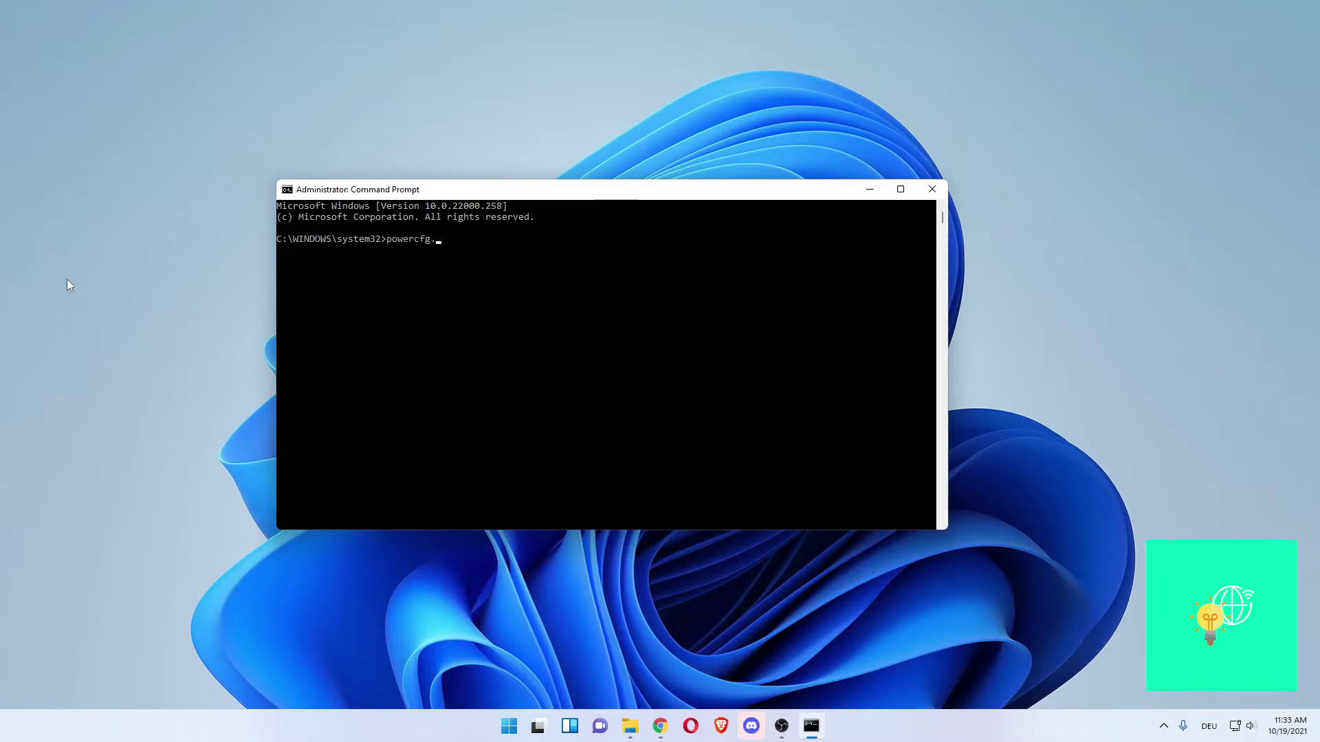
type(".exe")
type(" /hibern")
type("ate")
type(" off")
Run powercfg.exe /hibernate off to disable hibernation
key("Return")
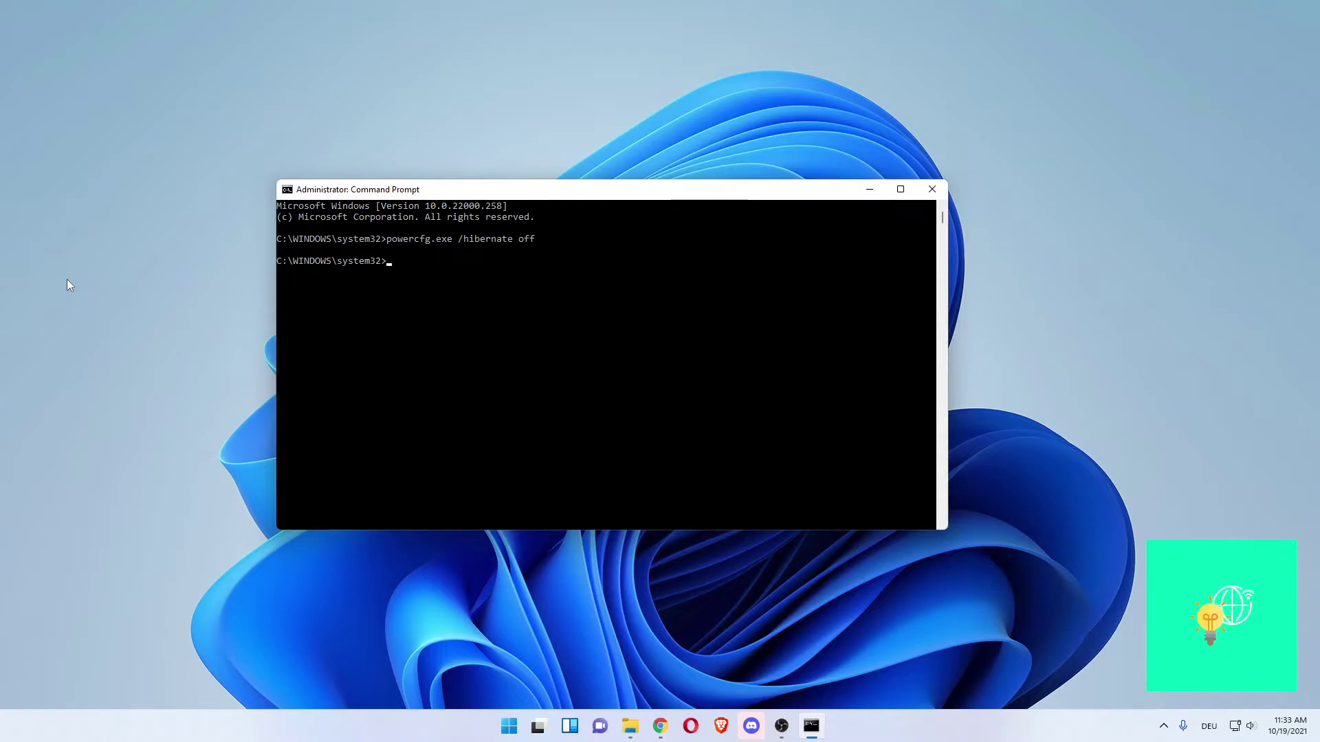
type("power")
type("cfg.")
type("exe ")
type("/hibernate ")
type("on")
Run powercfg.exe /hibernate on to re-enable hibernation
key("Return")
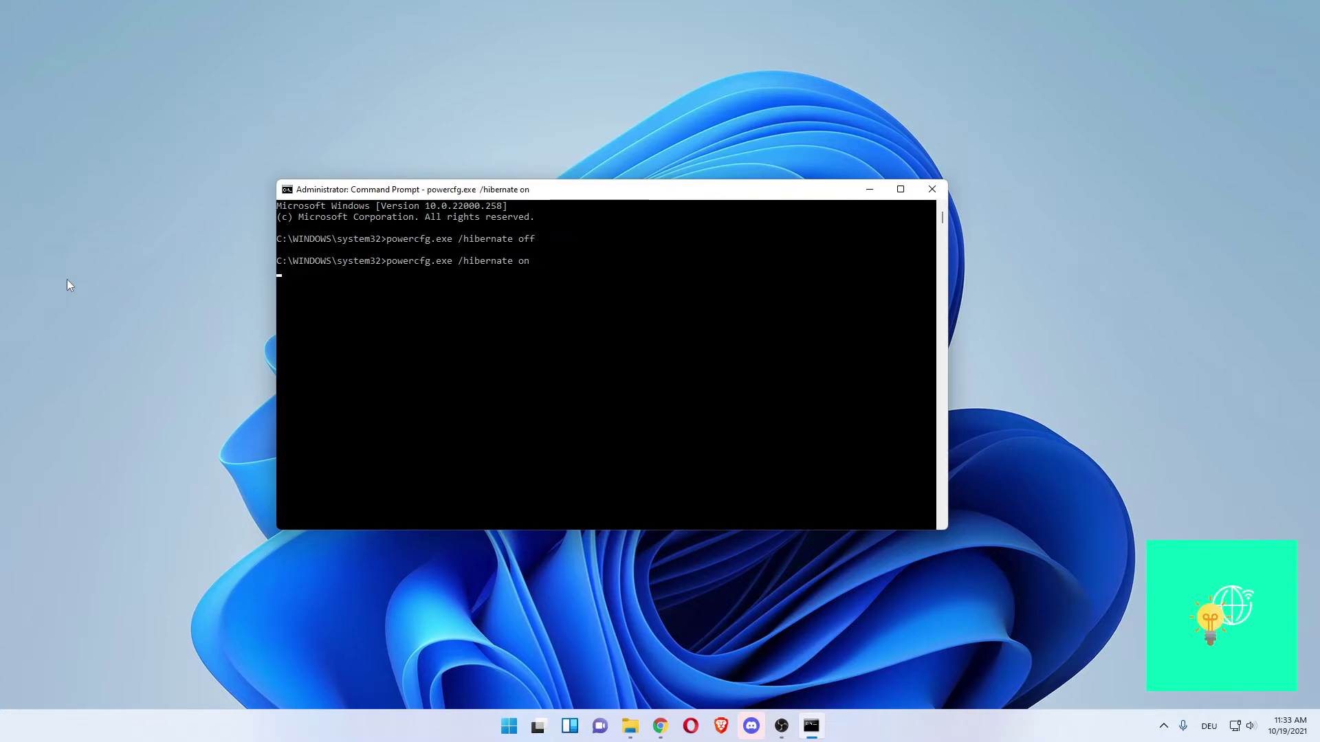